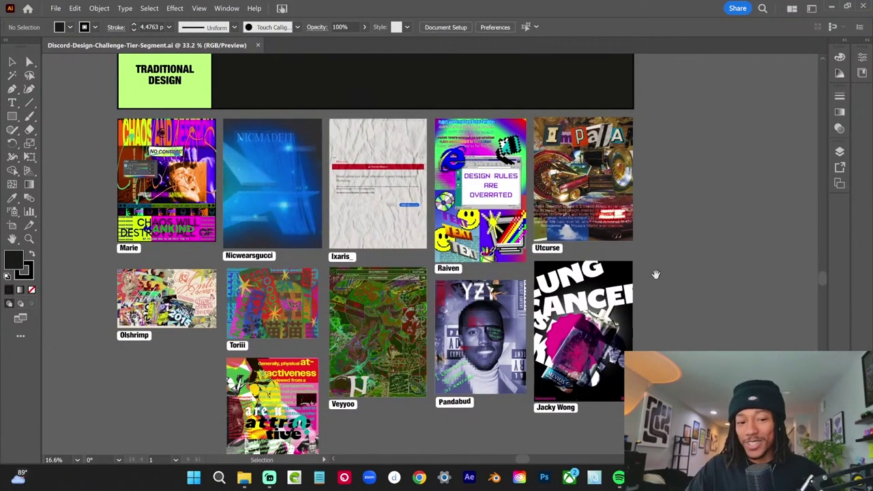
# - Move the cat-and-stars collage into the tier board and enlarge it for a closer look
pyautogui.moveTo(655, 274); pyautogui.dragTo(661, 248)
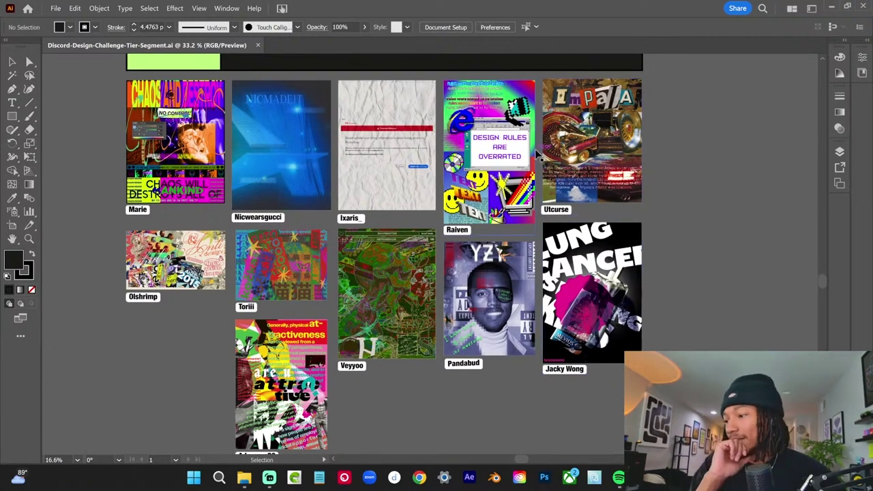
pyautogui.moveTo(618, 478)
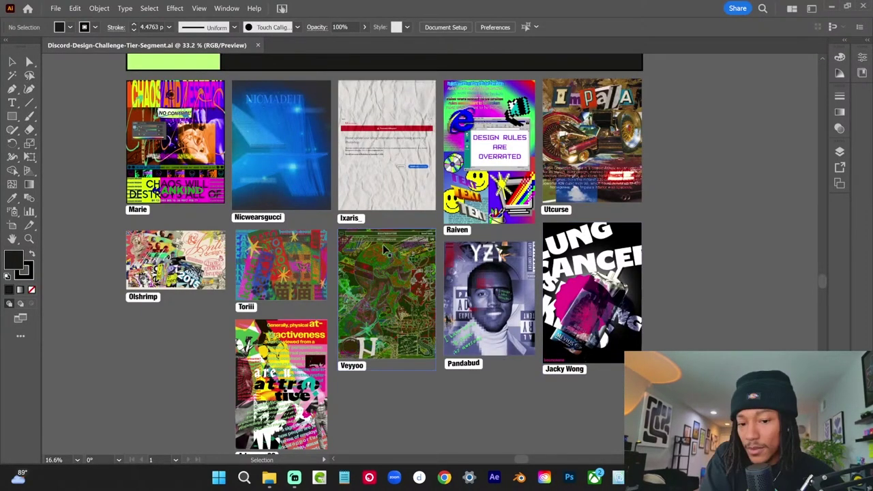
pyautogui.click(296, 250)
pyautogui.scroll(3, 297, 250)
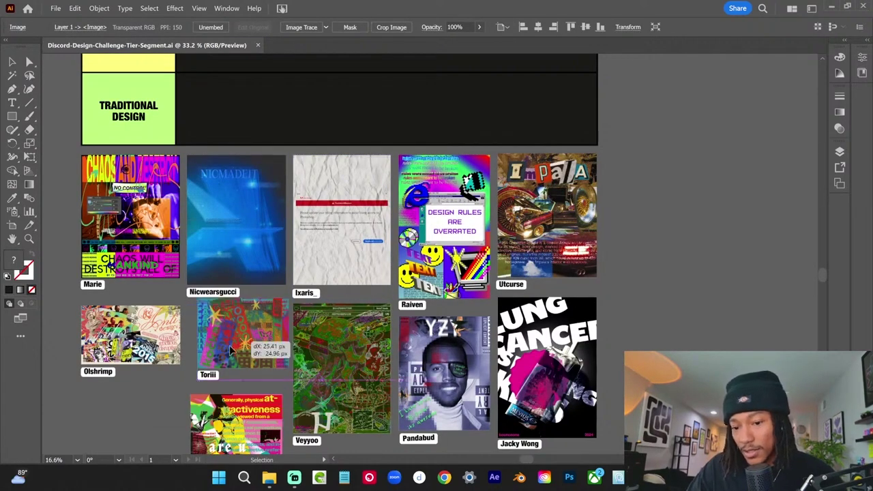
pyautogui.moveTo(235, 317)
pyautogui.mouseDown()
pyautogui.moveTo(306, 47)
pyautogui.moveTo(305, 263)
pyautogui.mouseUp()
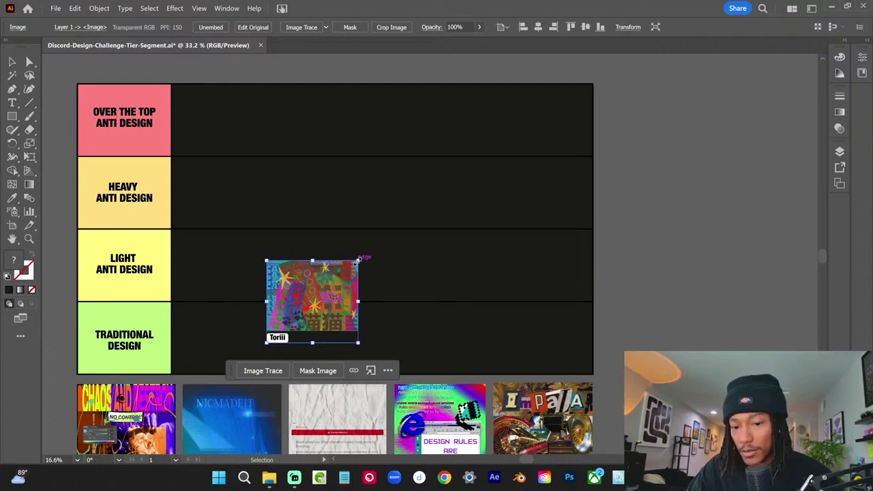
pyautogui.moveTo(356, 261); pyautogui.dragTo(488, 109)
pyautogui.click(668, 133)
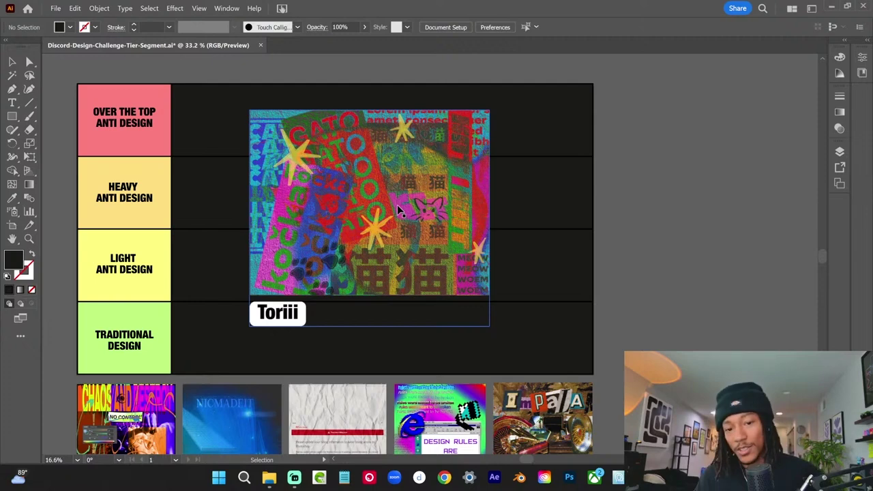
# - Undo the enlargement and drop the collage thumbnail into the Heavy Anti Design row
pyautogui.click(442, 201)
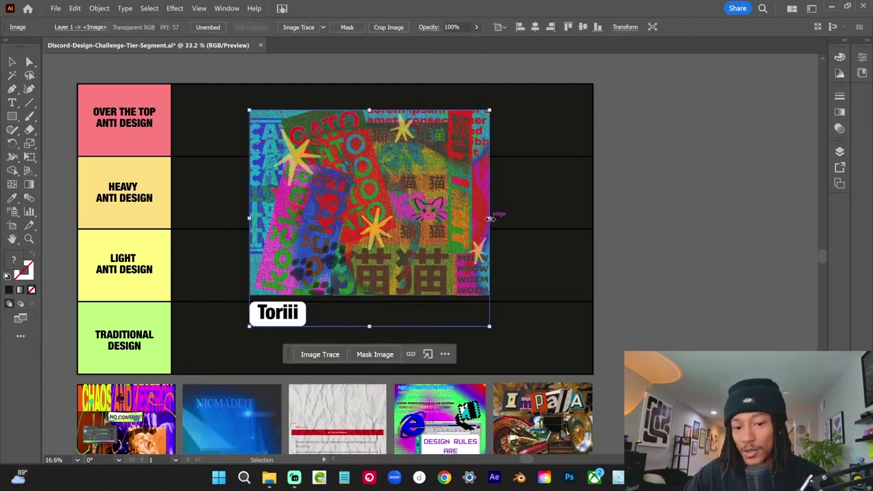
pyautogui.hotkey('ctrl', 'z')
pyautogui.moveTo(298, 196)
pyautogui.mouseDown()
pyautogui.moveTo(208, 198)
pyautogui.moveTo(246, 198)
pyautogui.mouseUp()
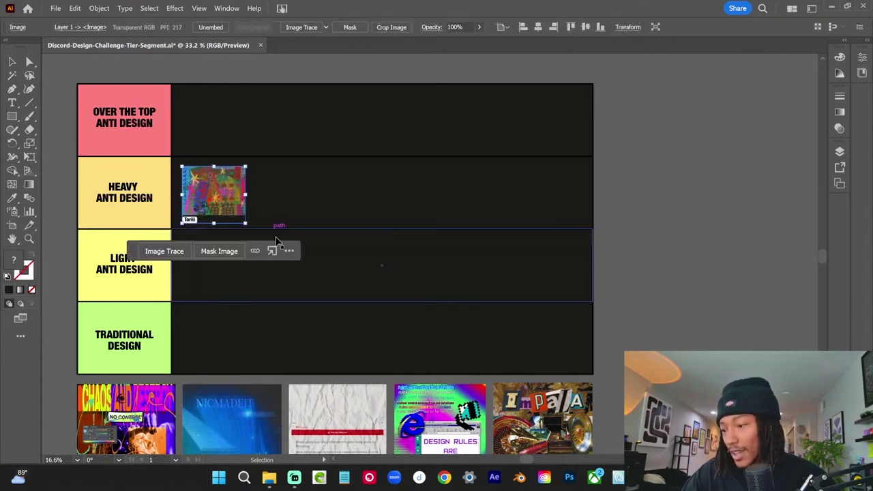
# - Bring the crumpled-paper billing poster into the tier board, enlarged for inspection
pyautogui.moveTo(375, 341)
pyautogui.mouseDown()
pyautogui.moveTo(379, 311)
pyautogui.moveTo(389, 325)
pyautogui.mouseUp()
pyautogui.moveTo(345, 394)
pyautogui.mouseDown()
pyautogui.moveTo(399, 278)
pyautogui.moveTo(382, 102)
pyautogui.mouseUp()
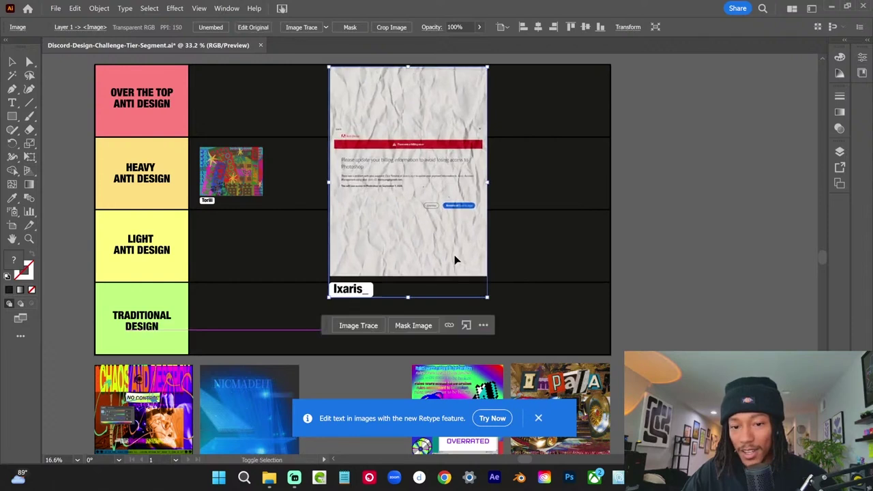
pyautogui.moveTo(431, 223); pyautogui.dragTo(418, 237)
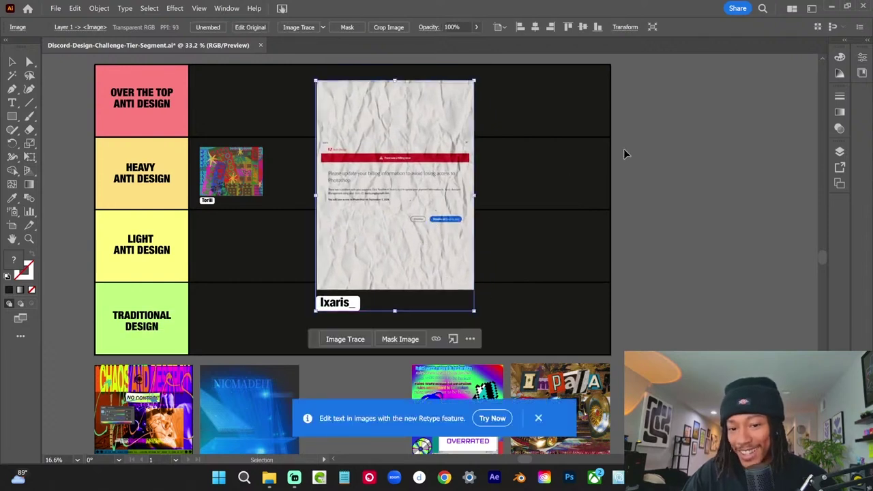
pyautogui.click(653, 133)
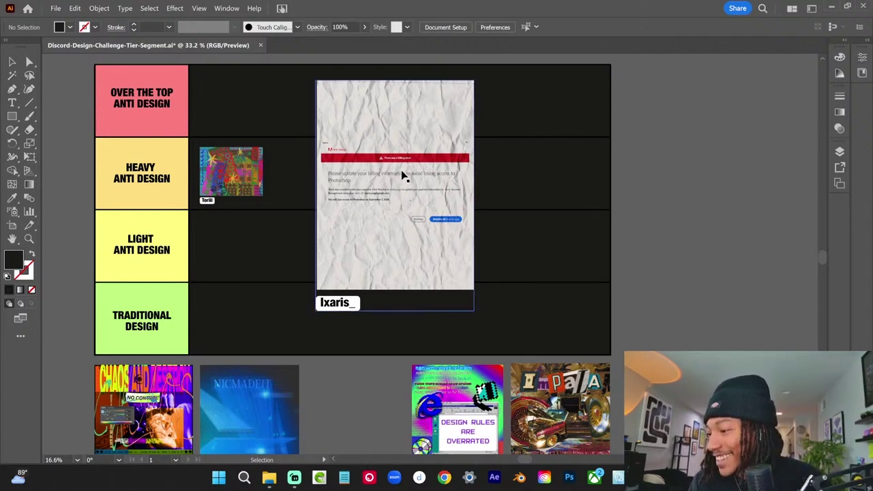
# - Move the paper poster at thumbnail size into the Light Anti Design row and deselect it
pyautogui.click(400, 196)
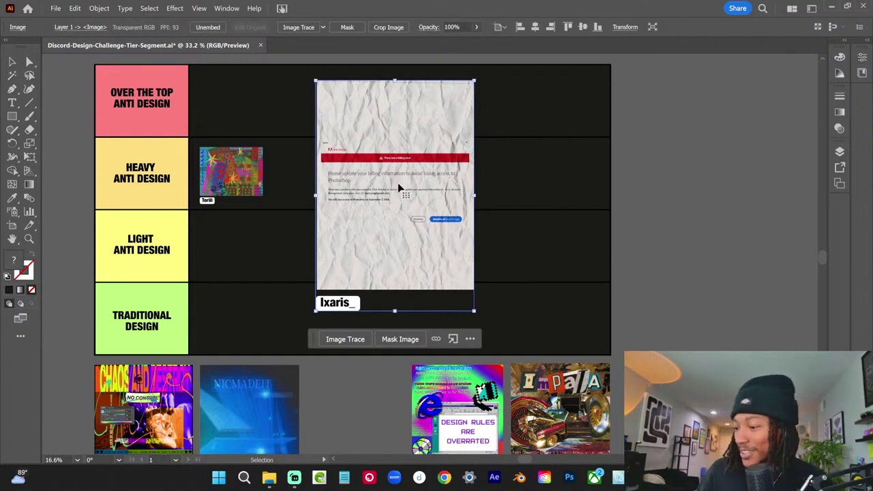
pyautogui.click(709, 179)
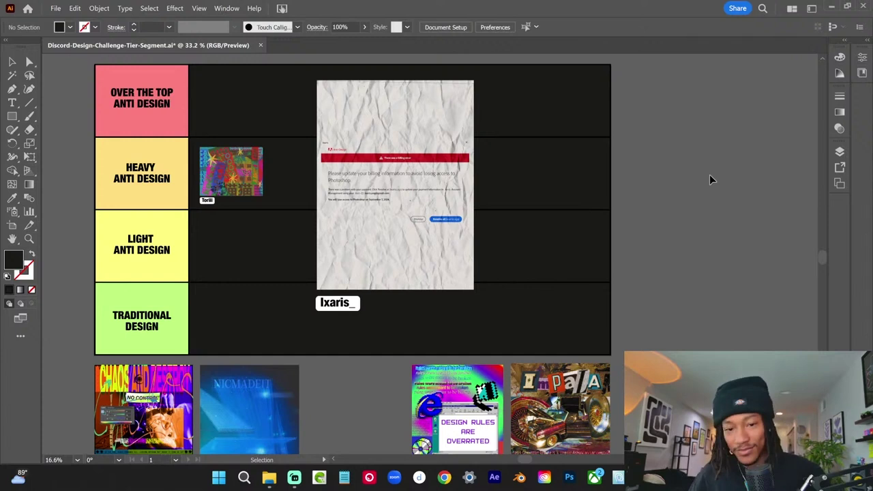
pyautogui.click(447, 167)
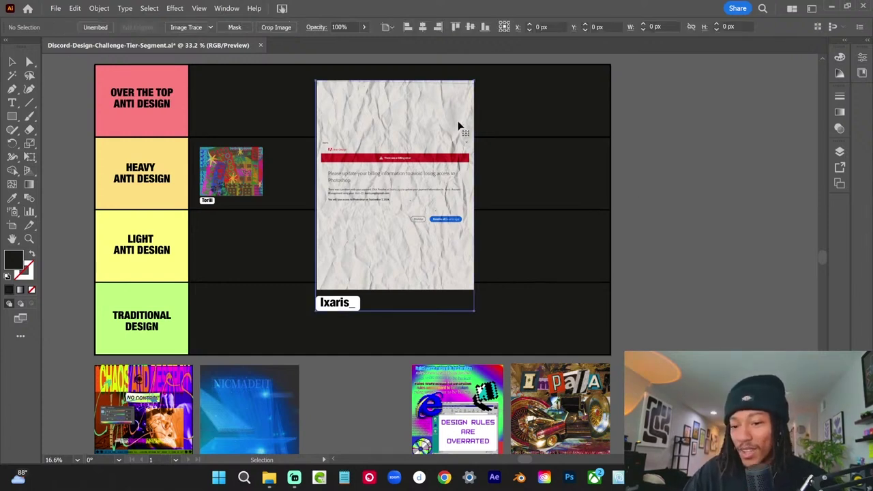
pyautogui.moveTo(482, 86); pyautogui.dragTo(229, 251)
pyautogui.hotkey('ctrl', 'shift', 'a')
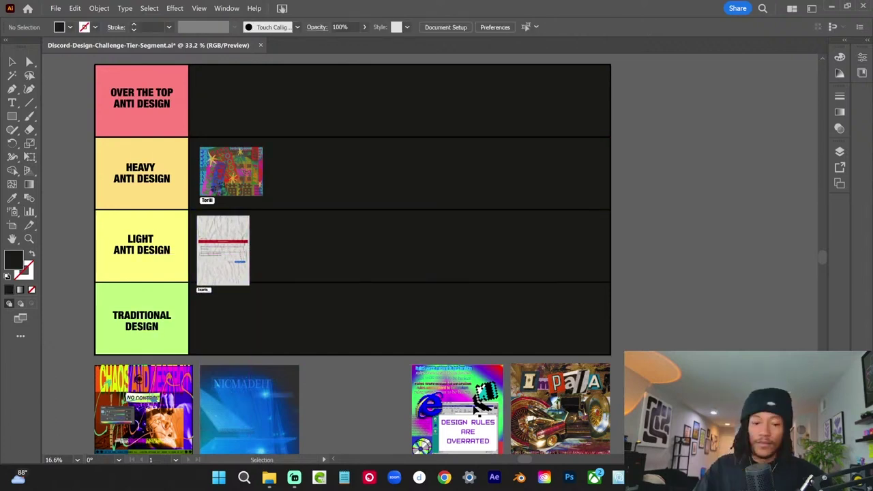
# - Move the DESIGN RULES ARE OVERRATED poster into the tier area and enlarge it to view
pyautogui.moveTo(496, 381)
pyautogui.mouseDown()
pyautogui.moveTo(435, 186)
pyautogui.moveTo(517, 109)
pyautogui.mouseUp()
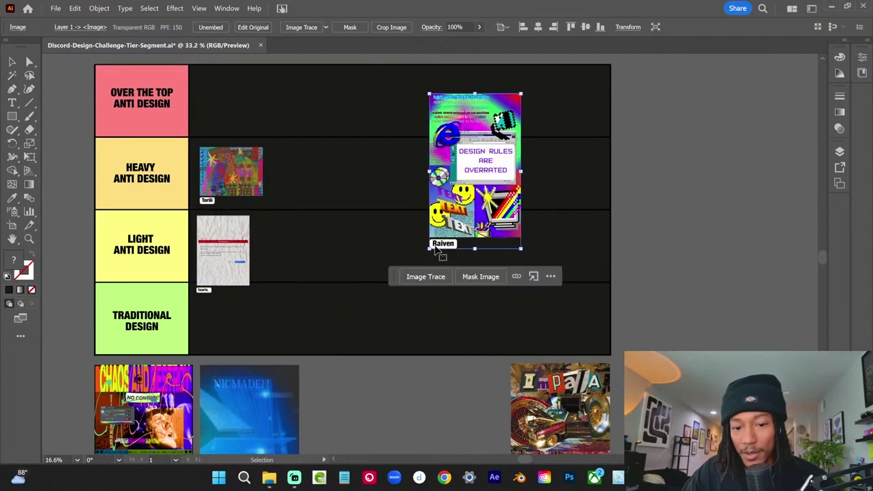
pyautogui.moveTo(436, 251); pyautogui.dragTo(351, 327)
pyautogui.click(655, 191)
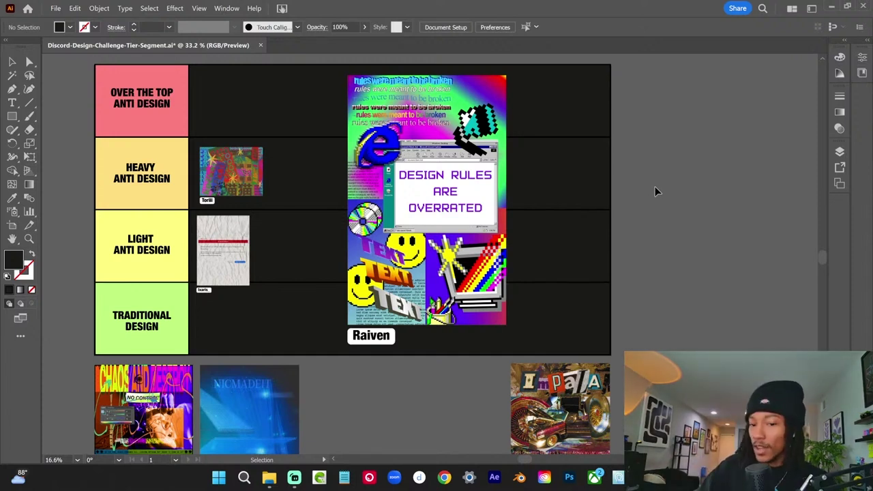
pyautogui.click(392, 162)
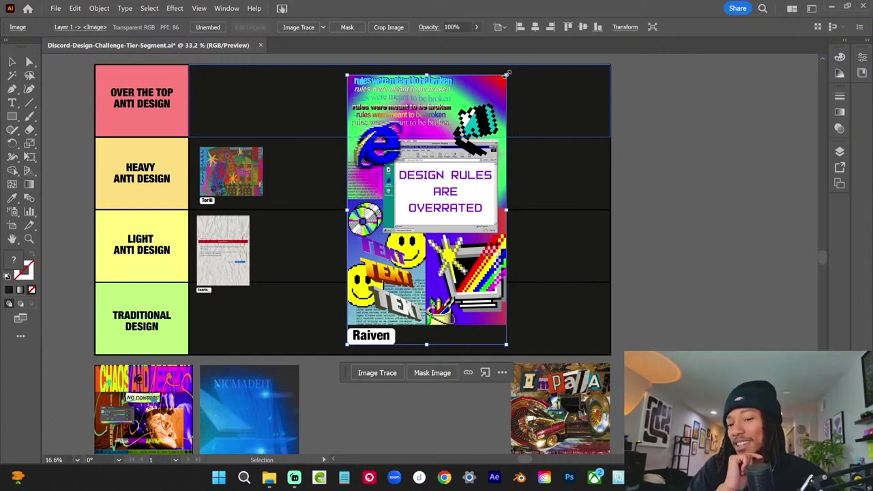
# - Shrink the poster by its corner handle into the Light Anti Design row, beside the paper poster
pyautogui.moveTo(506, 74); pyautogui.dragTo(431, 145)
pyautogui.moveTo(371, 243); pyautogui.dragTo(310, 216)
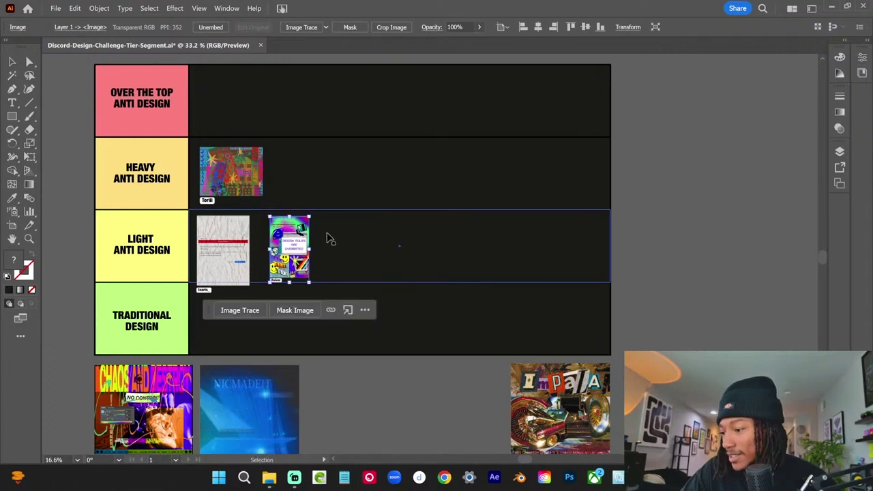
pyautogui.moveTo(310, 281)
pyautogui.mouseDown()
pyautogui.moveTo(316, 295)
pyautogui.moveTo(292, 279)
pyautogui.mouseUp()
# - Shrink both Light-row thumbnails slightly and enlarge the Impala car collage for review
pyautogui.keyDown('shift'); pyautogui.click(211, 256); pyautogui.keyUp('shift')
pyautogui.moveTo(546, 409)
pyautogui.mouseDown()
pyautogui.moveTo(512, 153)
pyautogui.moveTo(495, 135)
pyautogui.mouseUp()
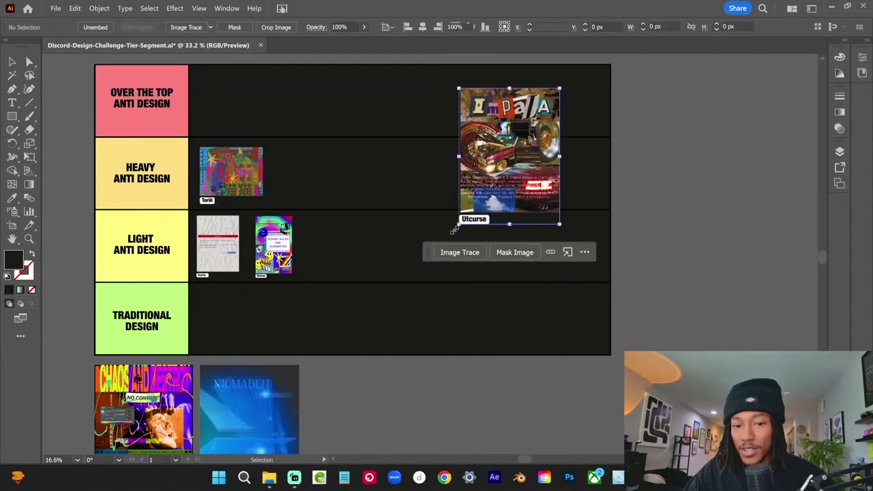
pyautogui.moveTo(454, 228); pyautogui.dragTo(344, 331)
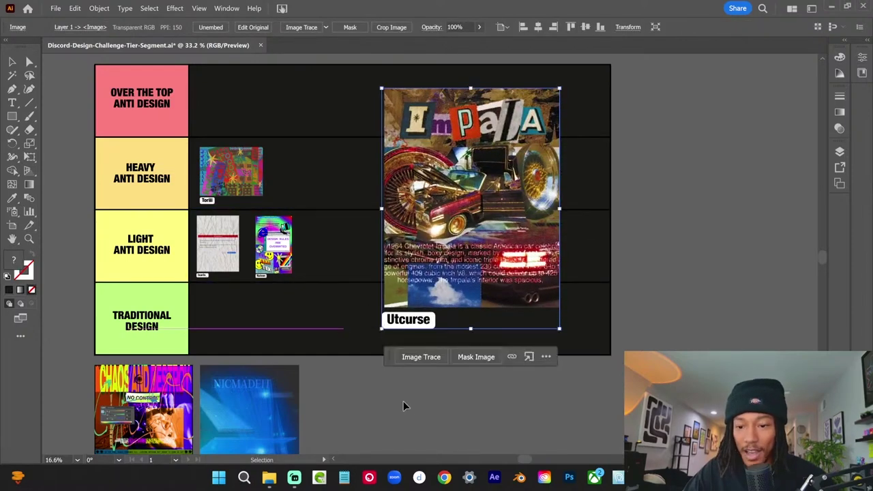
pyautogui.click(469, 416)
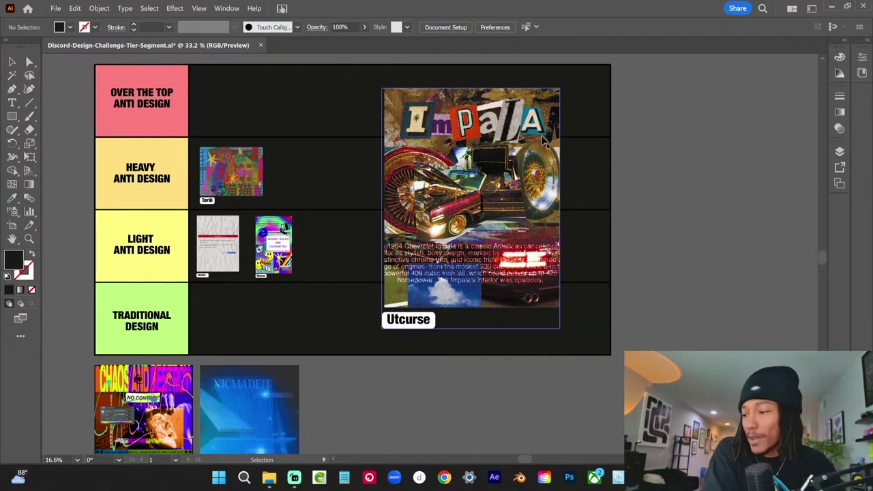
# - Scale the Impala collage down into the Heavy Anti Design row and bring up the blue glowing poster
pyautogui.click(500, 169)
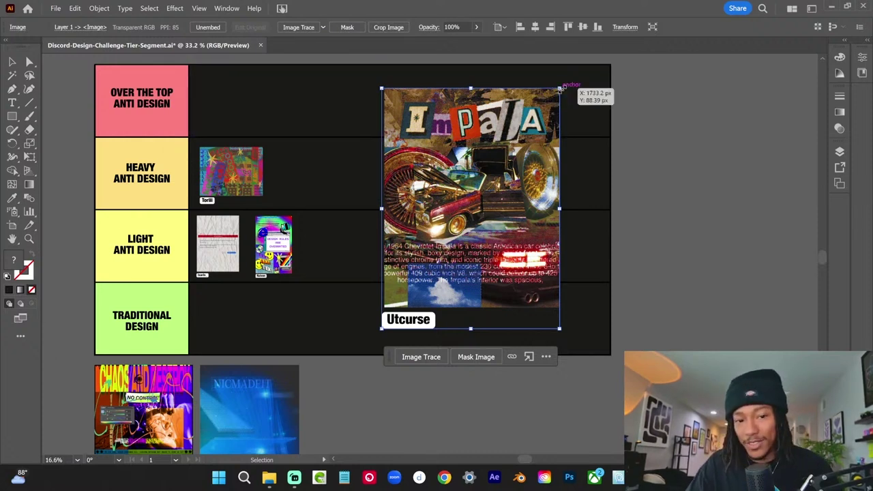
pyautogui.moveTo(559, 89)
pyautogui.mouseDown()
pyautogui.moveTo(536, 116)
pyautogui.moveTo(444, 170)
pyautogui.moveTo(439, 251)
pyautogui.mouseUp()
pyautogui.moveTo(393, 317)
pyautogui.mouseDown()
pyautogui.moveTo(276, 179)
pyautogui.moveTo(291, 196)
pyautogui.mouseUp()
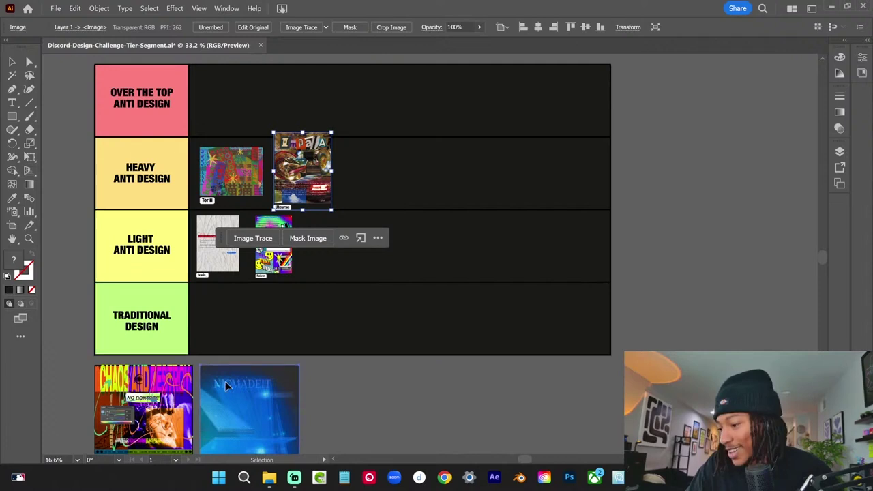
pyautogui.moveTo(227, 385)
pyautogui.mouseDown()
pyautogui.moveTo(334, 275)
pyautogui.moveTo(460, 110)
pyautogui.mouseUp()
# - Enlarge the blue NICMADEIT poster to review it on the board
pyautogui.moveTo(429, 250); pyautogui.dragTo(341, 341)
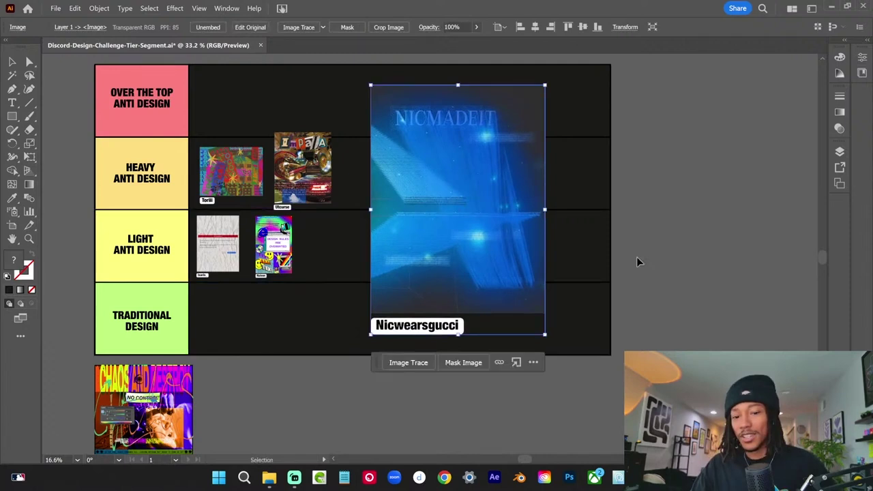
pyautogui.click(652, 232)
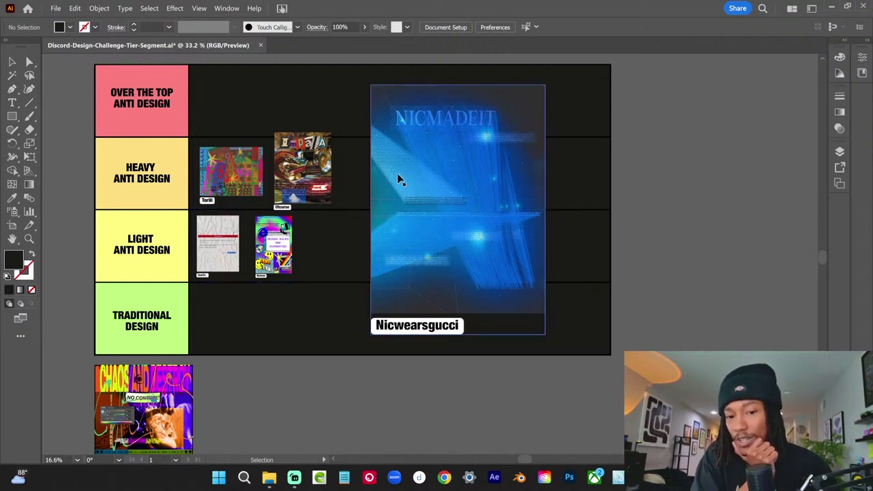
pyautogui.click(445, 178)
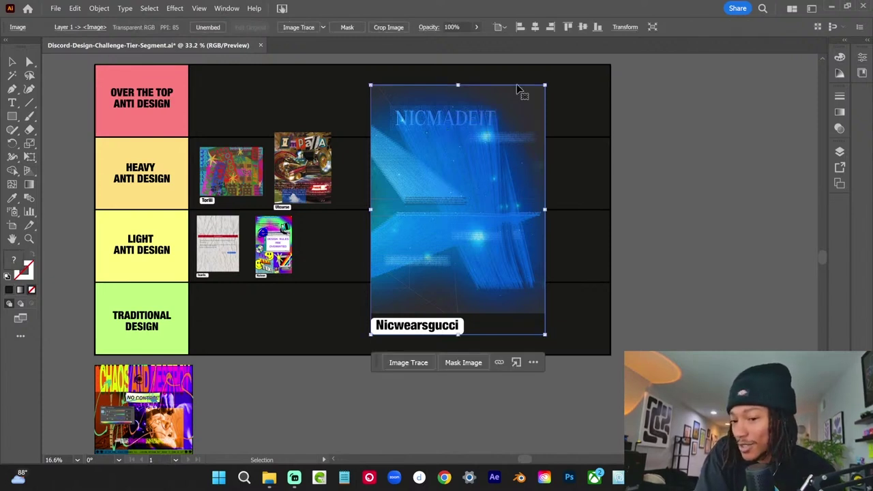
# - Shrink the blue poster to thumbnail size and place it in the Light Anti Design row
pyautogui.moveTo(545, 83); pyautogui.dragTo(440, 237)
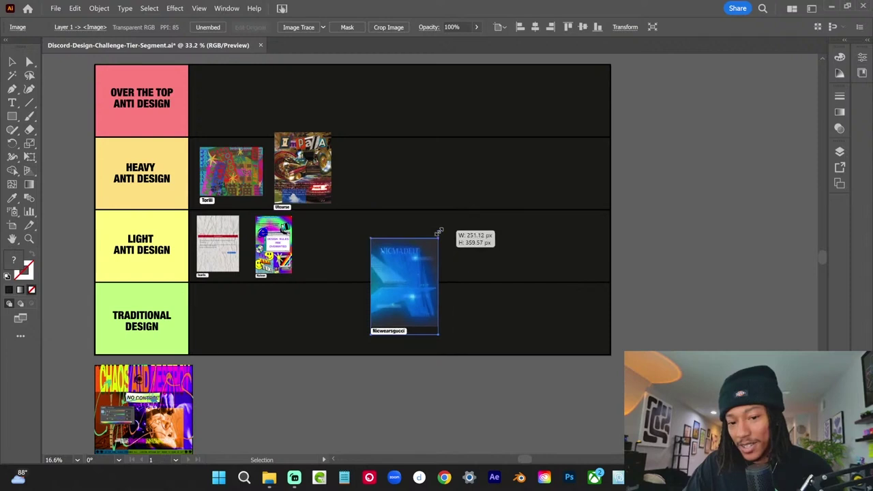
pyautogui.moveTo(405, 287); pyautogui.dragTo(340, 264)
pyautogui.moveTo(372, 313); pyautogui.dragTo(349, 277)
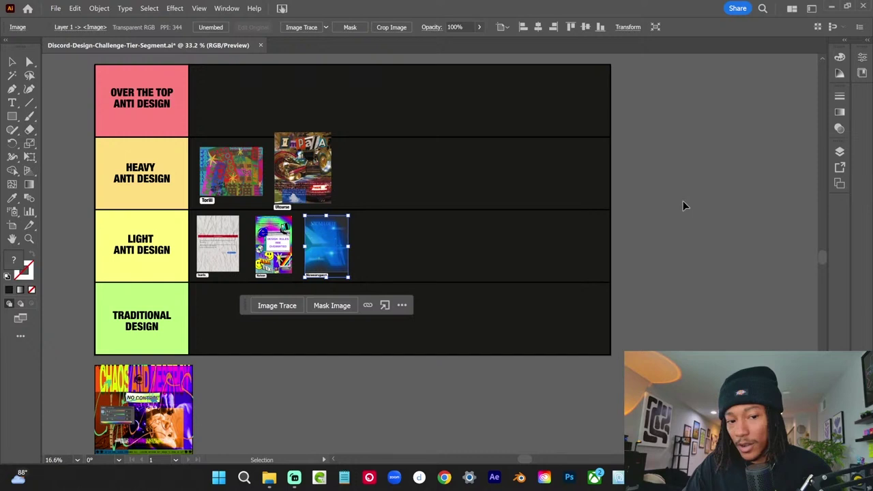
pyautogui.click(666, 214)
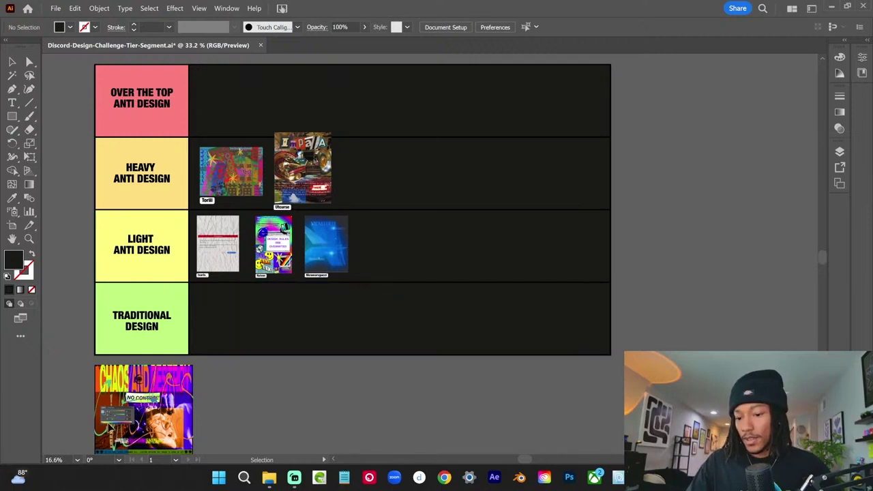
# - Move the CHAOS AND DESTROY poster onto the tier board and enlarge it for review
pyautogui.moveTo(133, 413); pyautogui.dragTo(413, 259)
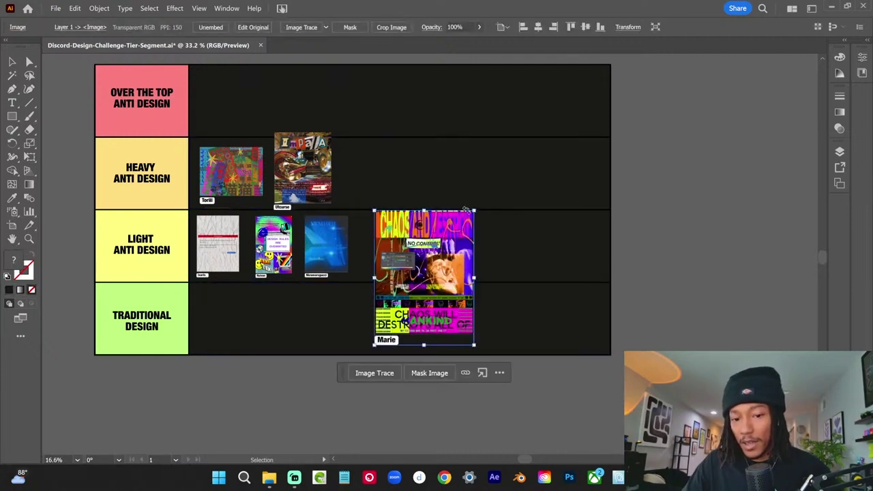
pyautogui.moveTo(474, 211); pyautogui.dragTo(604, 91)
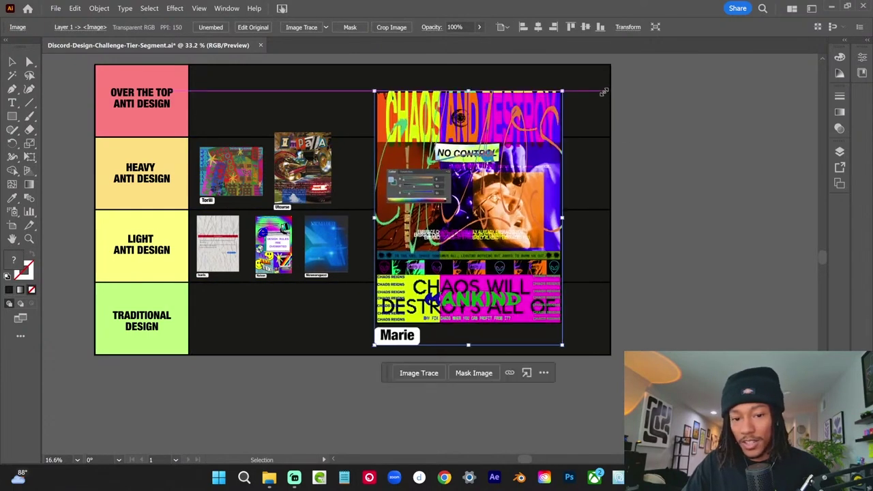
pyautogui.click(688, 195)
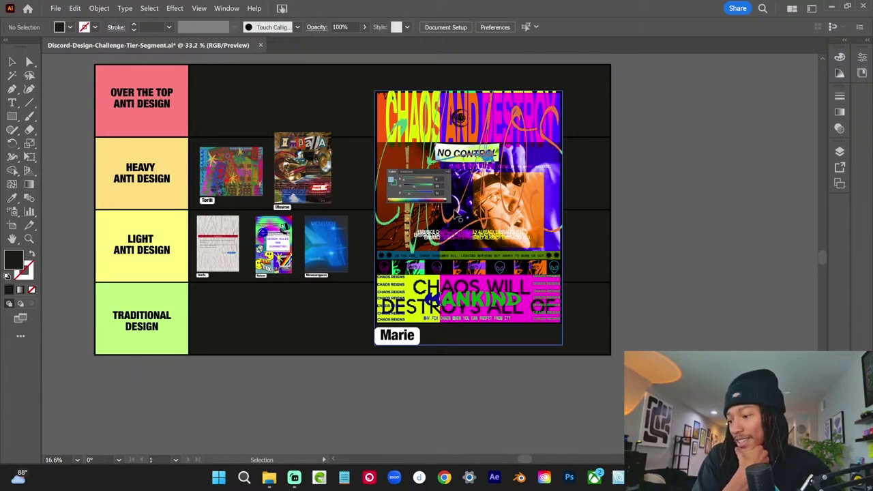
# - Shrink the Chaos poster to a thumbnail and place it in the Over the Top row
pyautogui.click(549, 324)
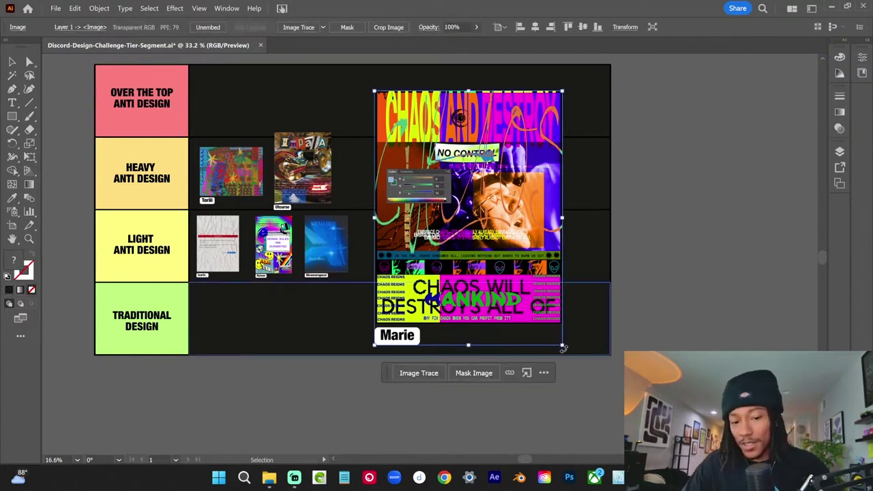
pyautogui.moveTo(562, 346); pyautogui.dragTo(444, 169)
pyautogui.moveTo(439, 180); pyautogui.dragTo(259, 144)
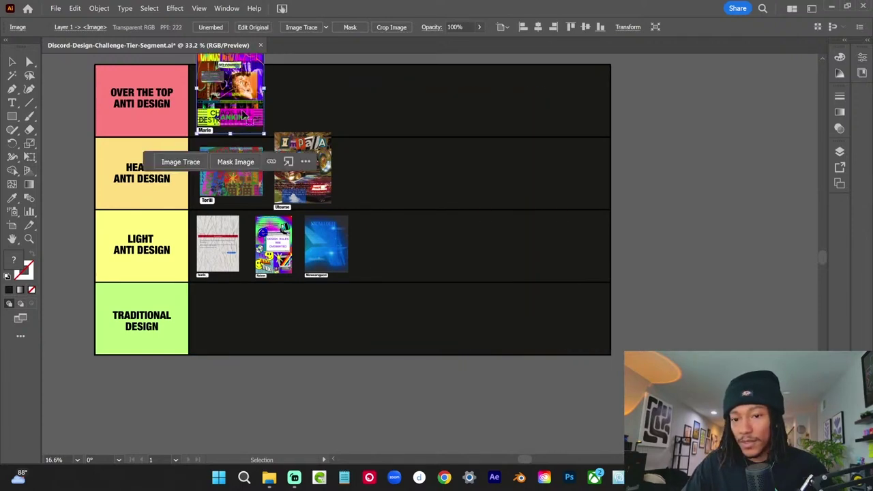
# - Line up the five remaining submissions, including the attractiveness poster, just below the board
pyautogui.click(530, 393)
pyautogui.scroll(-6, 506, 236)
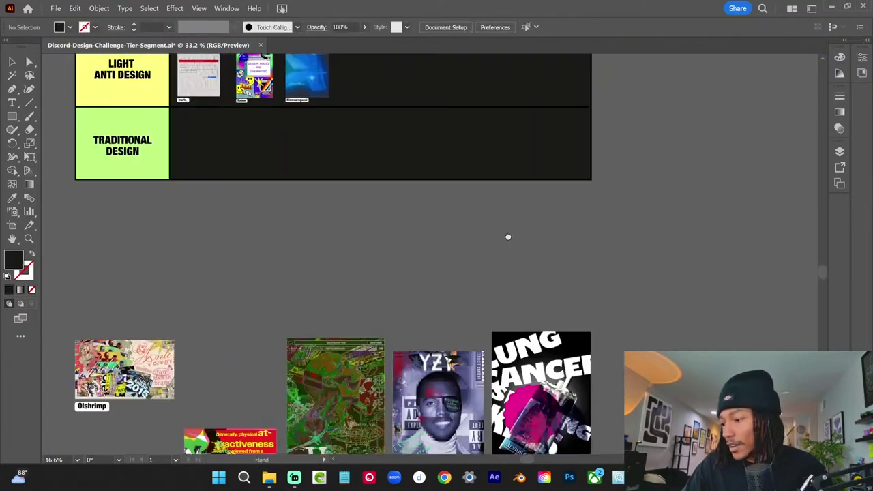
pyautogui.moveTo(600, 436); pyautogui.dragTo(170, 320)
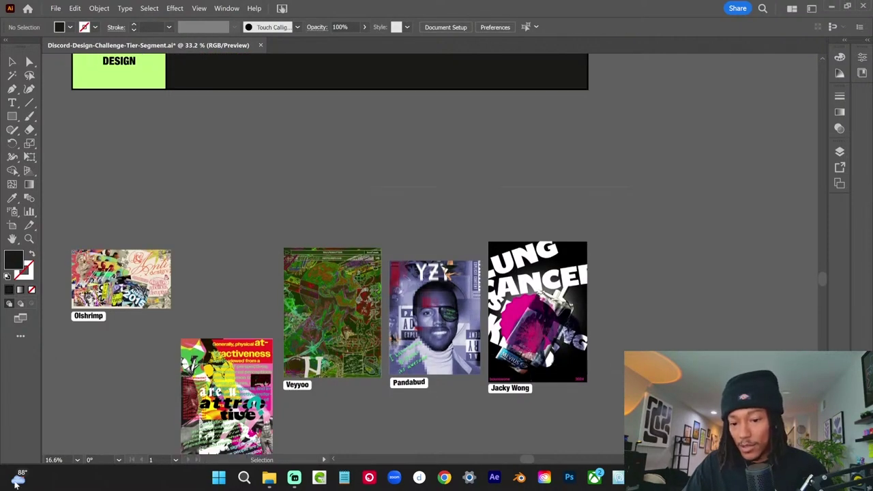
pyautogui.moveTo(355, 375); pyautogui.dragTo(398, 263)
pyautogui.hotkey('ctrl', 'shift', 'a')
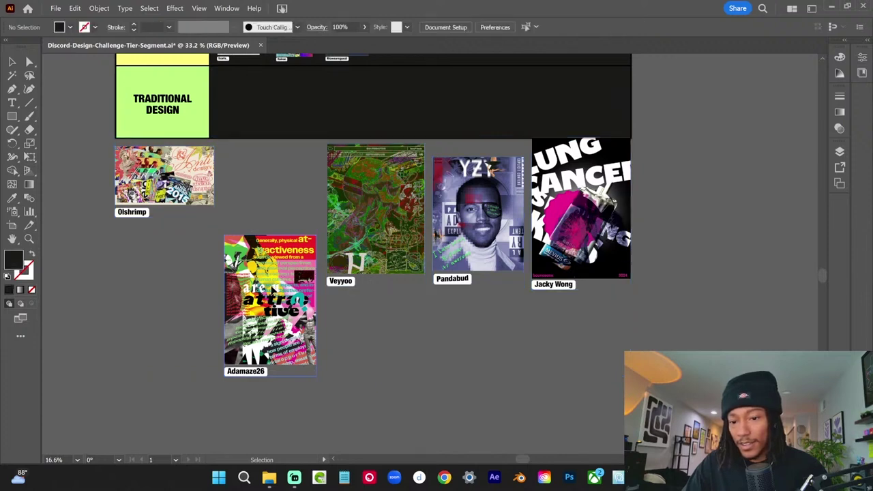
pyautogui.moveTo(273, 290); pyautogui.dragTo(299, 196)
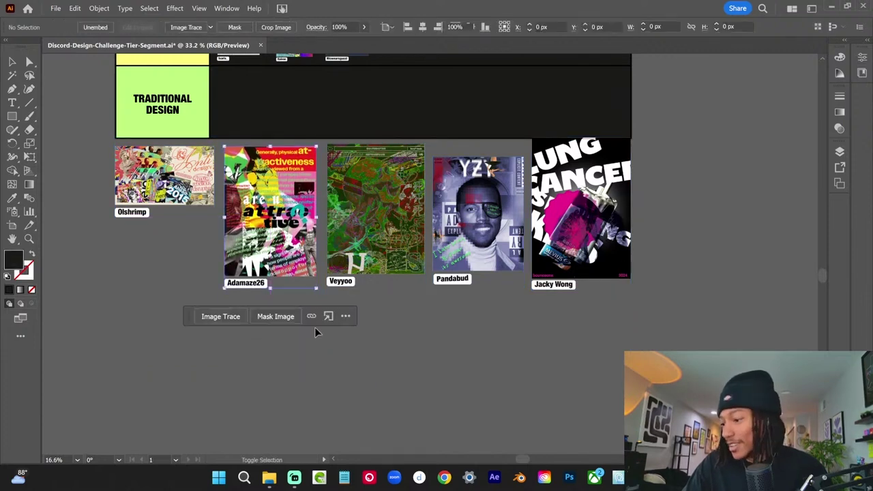
pyautogui.click(346, 356)
# - Inspect the landscape collage, then shrink it into the Heavy Anti Design row
pyautogui.scroll(3, 100, 300)
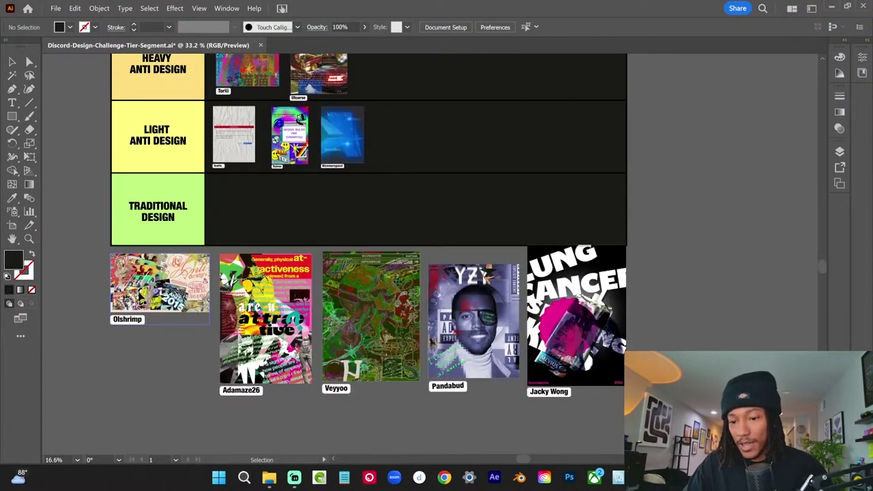
pyautogui.moveTo(167, 269)
pyautogui.mouseDown()
pyautogui.moveTo(427, 145)
pyautogui.moveTo(413, 164)
pyautogui.moveTo(409, 228)
pyautogui.moveTo(480, 166)
pyautogui.moveTo(590, 177)
pyautogui.mouseUp()
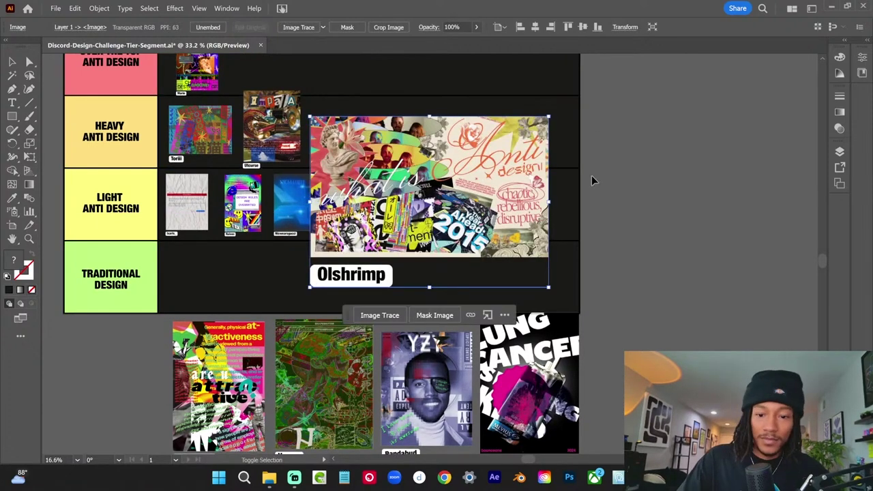
pyautogui.click(589, 215)
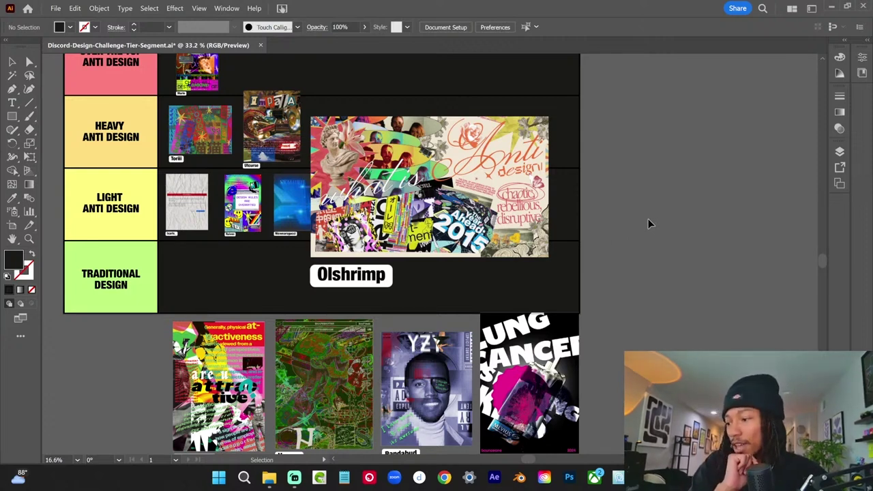
pyautogui.click(565, 298)
pyautogui.moveTo(559, 292); pyautogui.dragTo(425, 192)
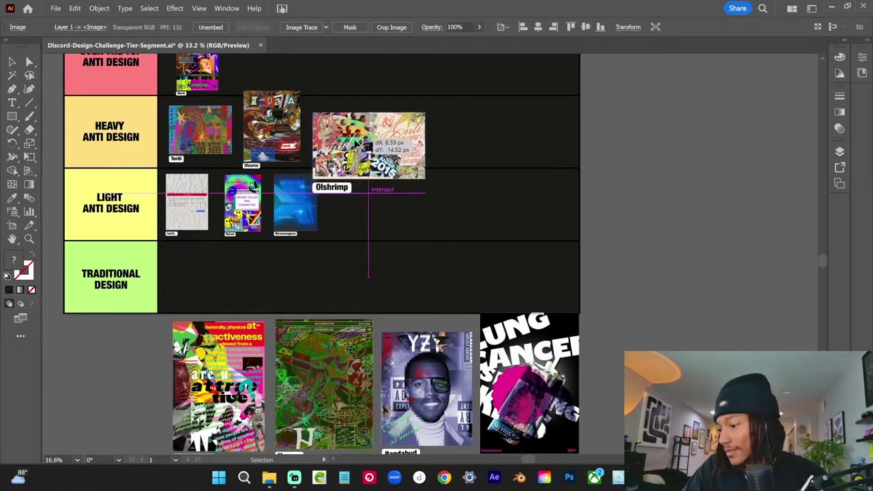
pyautogui.moveTo(357, 137); pyautogui.dragTo(357, 117)
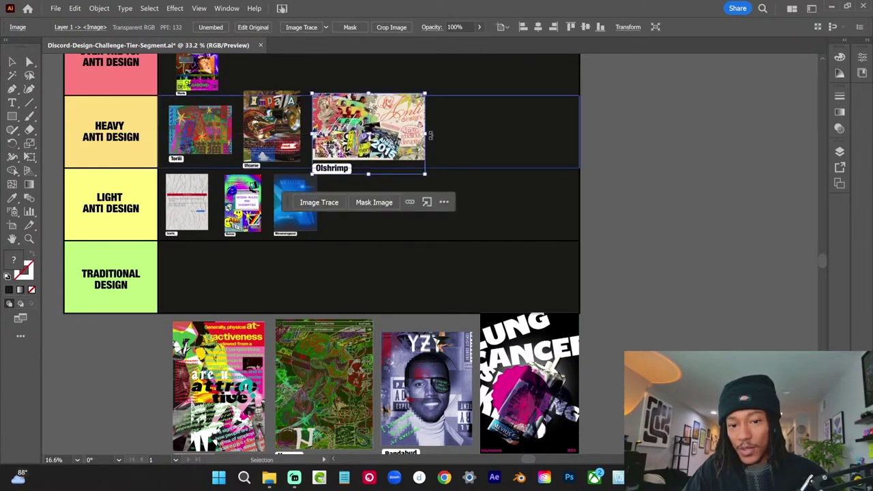
pyautogui.moveTo(430, 135); pyautogui.dragTo(409, 135)
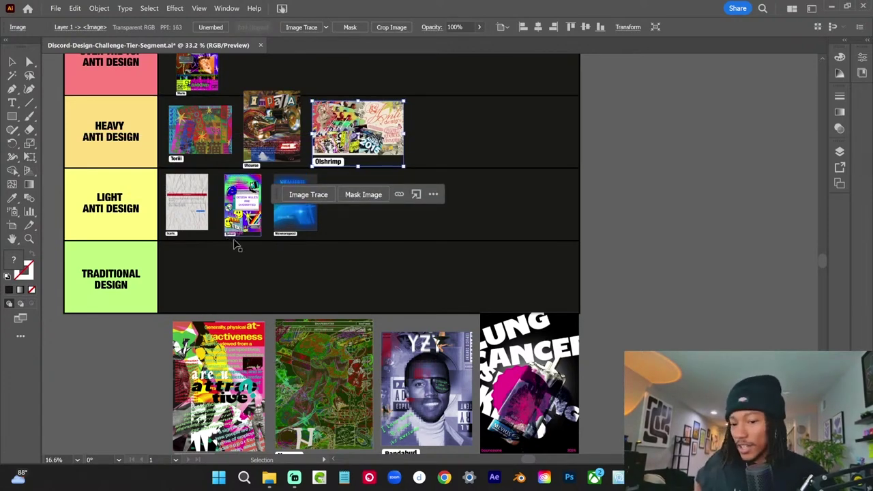
# - Bring the attractiveness poster onto the board, enlarged for review
pyautogui.moveTo(218, 382); pyautogui.dragTo(500, 159)
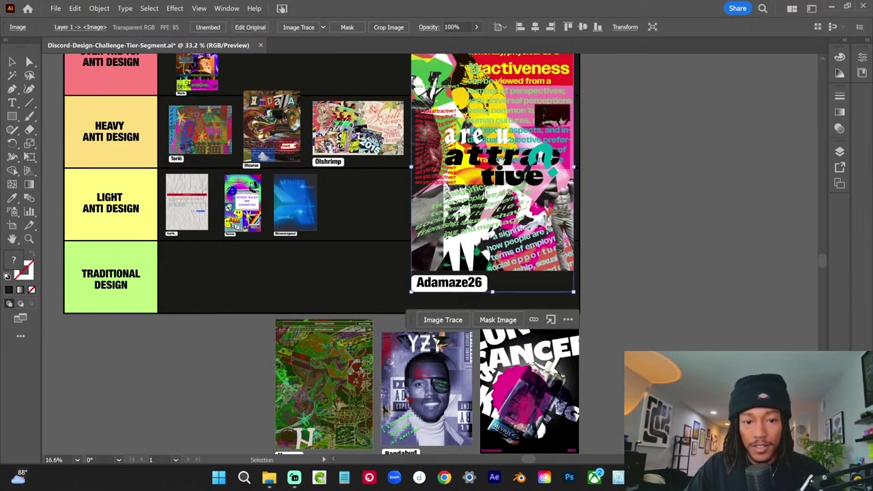
pyautogui.scroll(2, 687, 108)
pyautogui.click(667, 131)
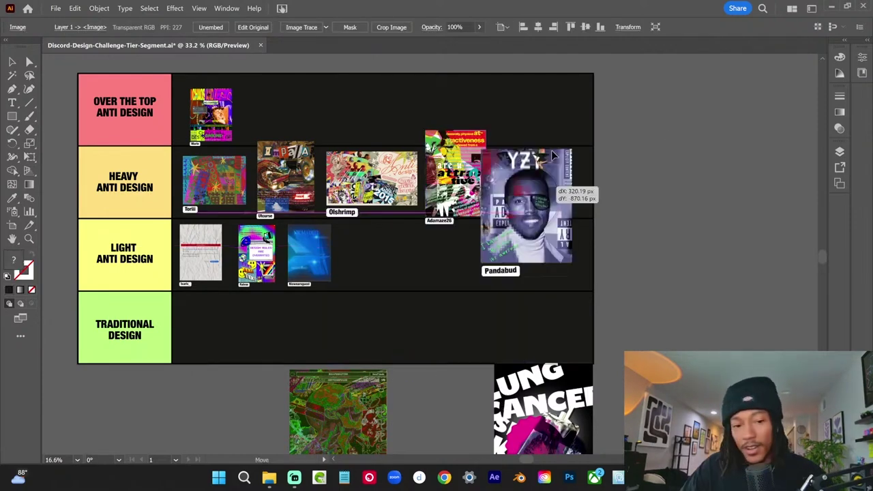
# - Enlarge the YZY portrait to inspect it, then shrink it back to thumbnail size
pyautogui.moveTo(540, 178)
pyautogui.mouseDown()
pyautogui.moveTo(565, 107)
pyautogui.moveTo(582, 88)
pyautogui.moveTo(609, 120)
pyautogui.mouseUp()
pyautogui.moveTo(553, 210); pyautogui.dragTo(453, 348)
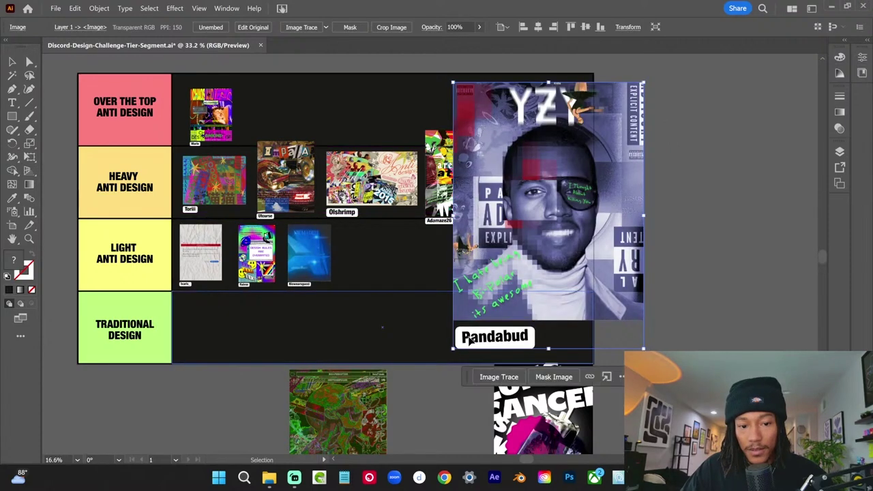
pyautogui.hotkey('ctrl', 'z')
pyautogui.click(603, 178)
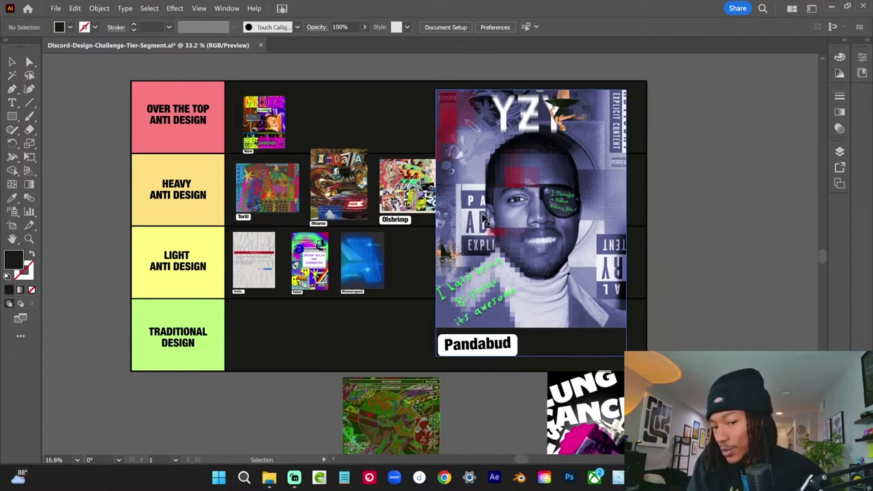
pyautogui.click(486, 219)
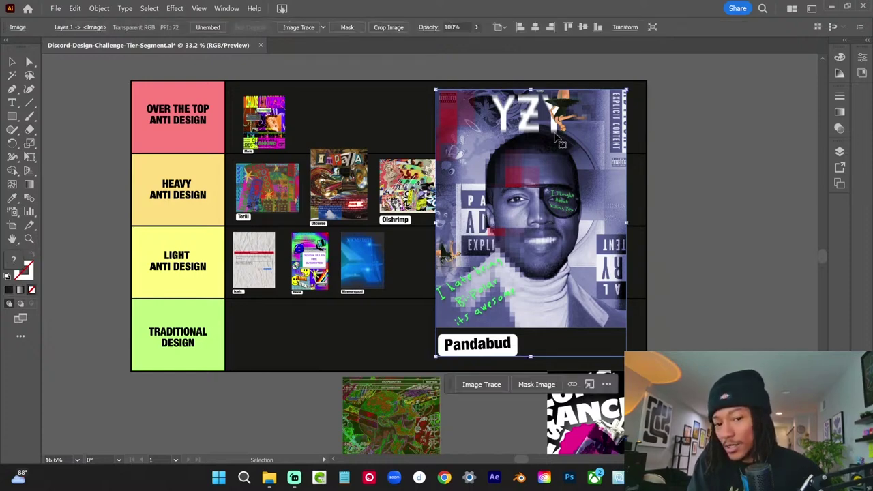
pyautogui.moveTo(626, 89)
pyautogui.mouseDown()
pyautogui.moveTo(551, 194)
pyautogui.moveTo(483, 221)
pyautogui.mouseUp()
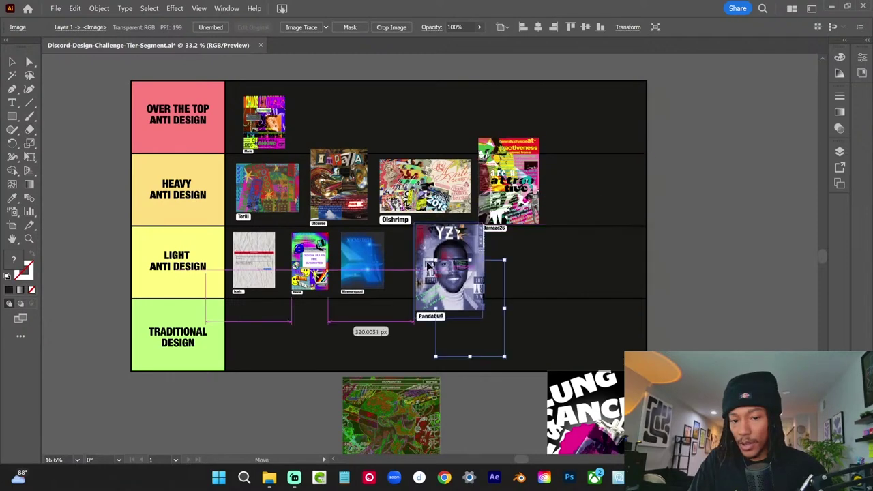
# - Drag the Lung Cancer poster onto the board's right side, then undo it back to its smaller size
pyautogui.click(620, 288)
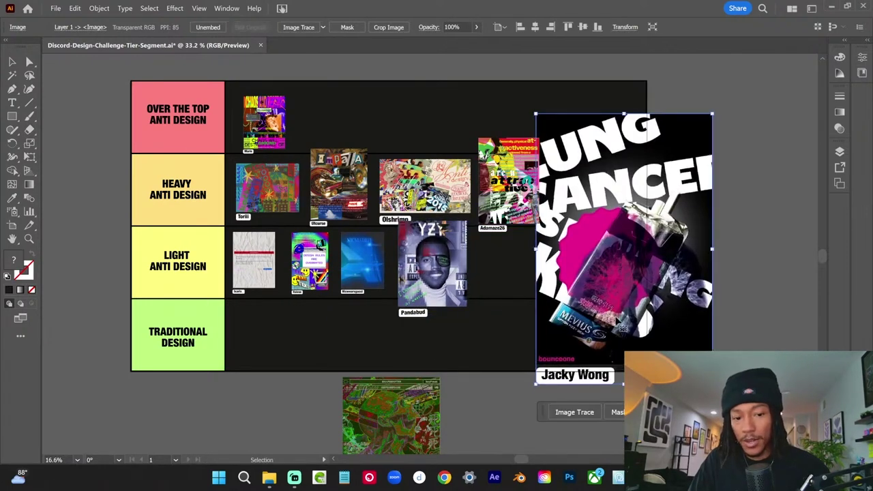
pyautogui.moveTo(621, 289)
pyautogui.mouseDown()
pyautogui.moveTo(565, 273)
pyautogui.moveTo(457, 272)
pyautogui.moveTo(545, 274)
pyautogui.mouseUp()
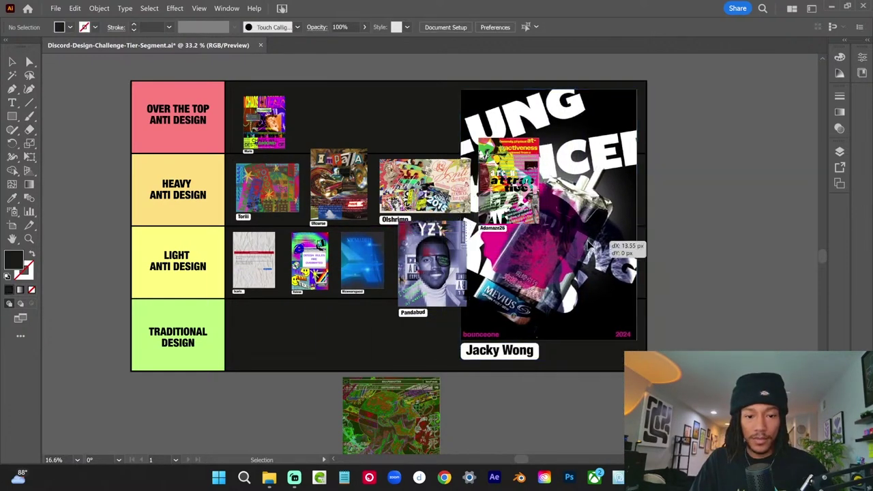
pyautogui.moveTo(602, 235); pyautogui.dragTo(713, 235)
pyautogui.click(786, 182)
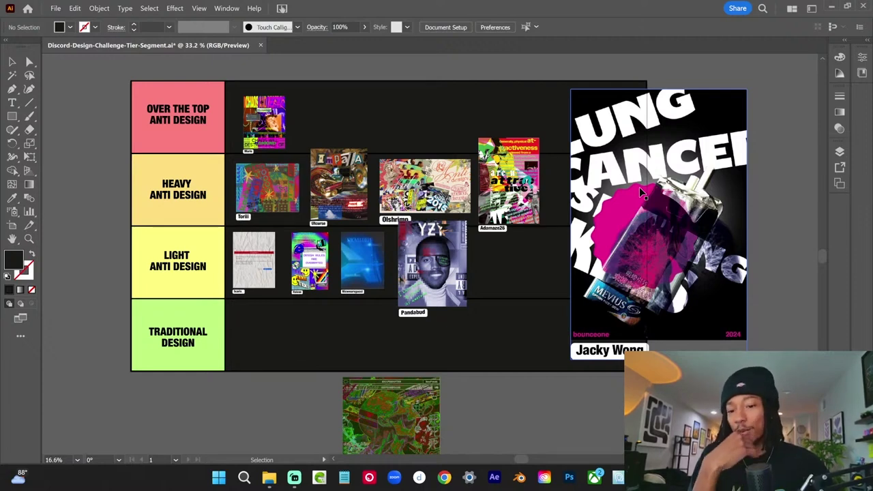
pyautogui.hotkey('ctrl', 'z')
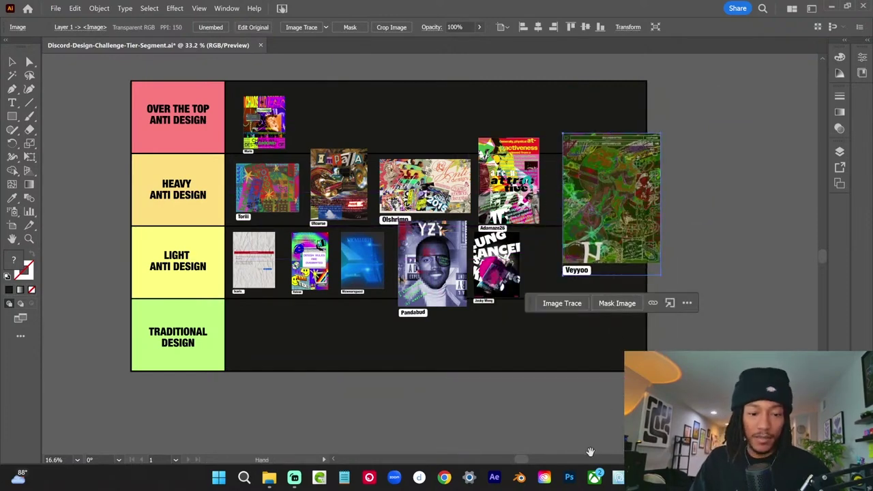
# - Place the green SHAPESHIFTER glitch poster on the right side of the tier board, enlarged for review
pyautogui.moveTo(587, 400)
pyautogui.mouseDown()
pyautogui.moveTo(563, 266)
pyautogui.moveTo(572, 419)
pyautogui.mouseUp()
pyautogui.moveTo(558, 327); pyautogui.dragTo(599, 329)
pyautogui.click(767, 332)
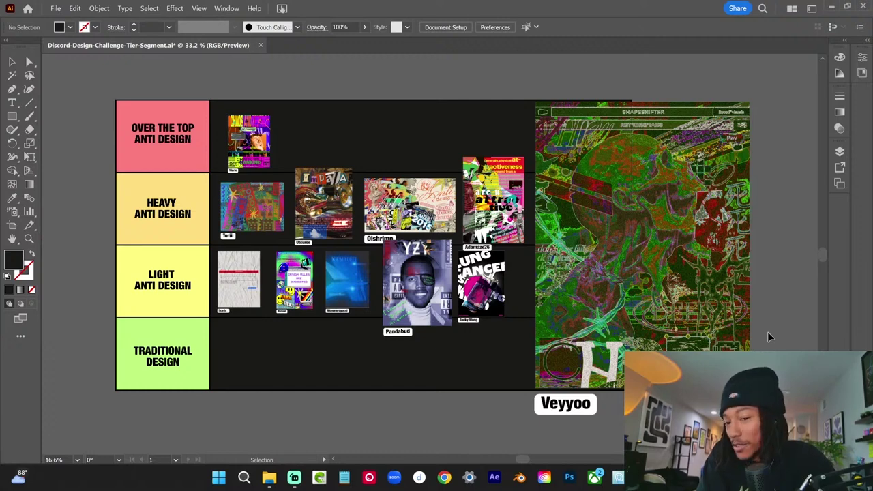
pyautogui.click(643, 257)
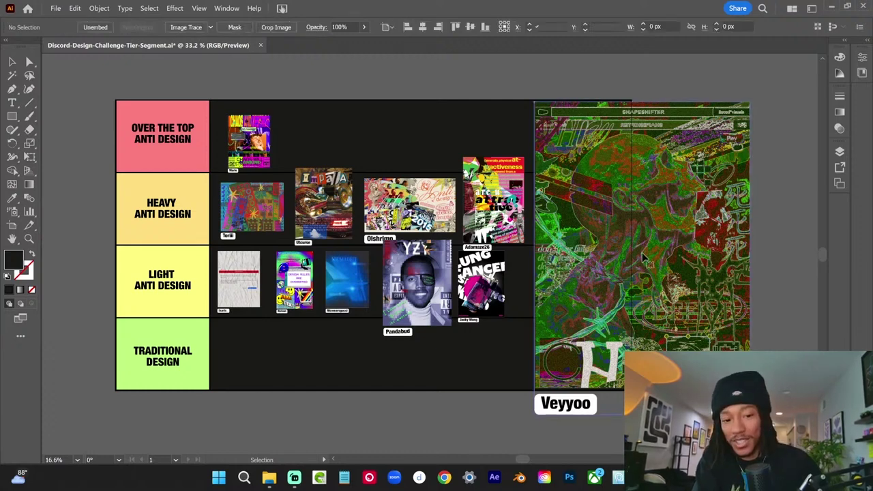